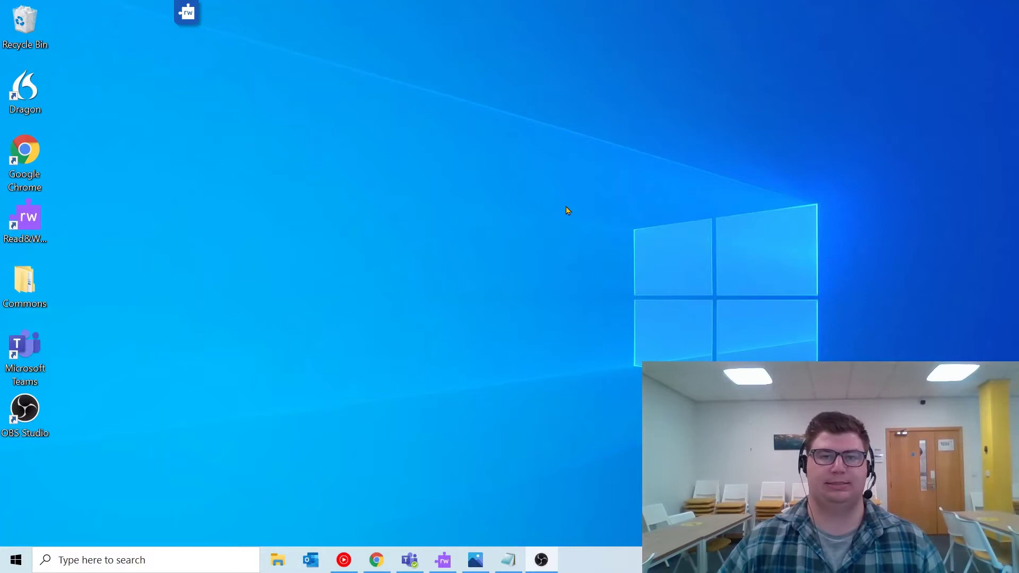
- Search Windows for 'ease' to reach the Ease of Access Display settings
{"action": "left_click", "coordinate": [229, 563]}
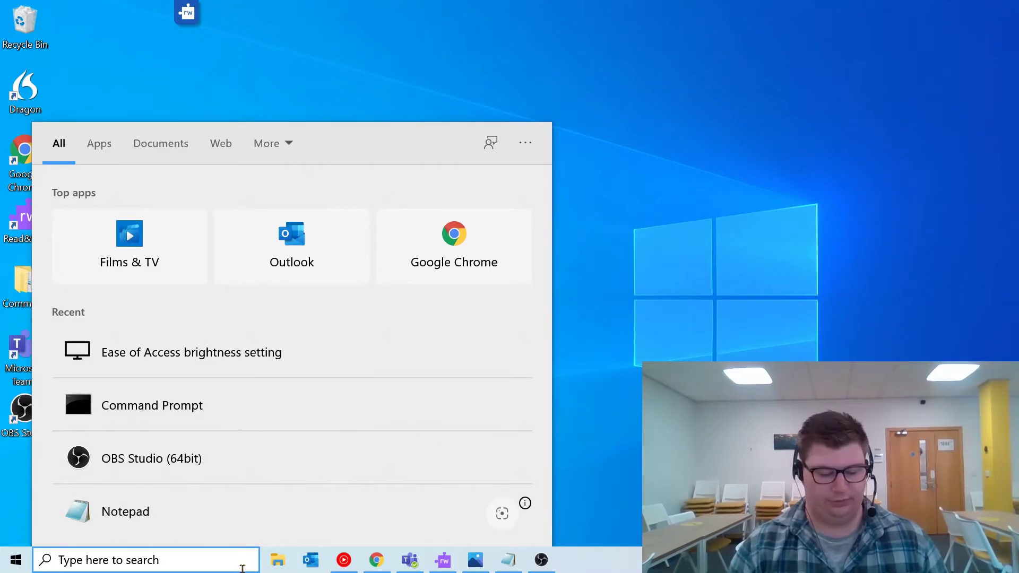
{"action": "type", "text": "ease"}
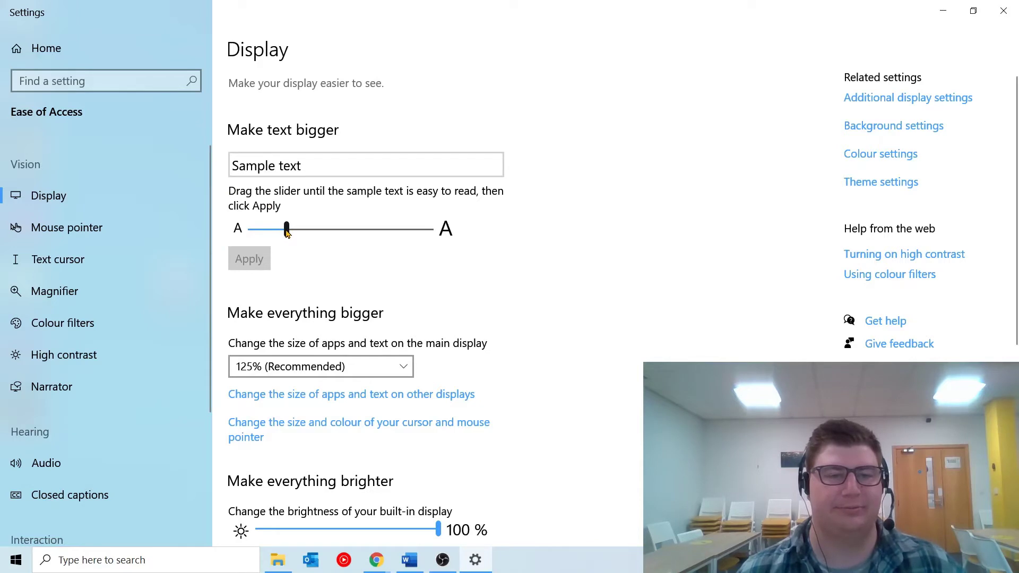
- Preview a larger text size, then set Make everything bigger to 150%
{"action": "left_click_drag", "start_coordinate": [287, 232], "coordinate": [431, 242]}
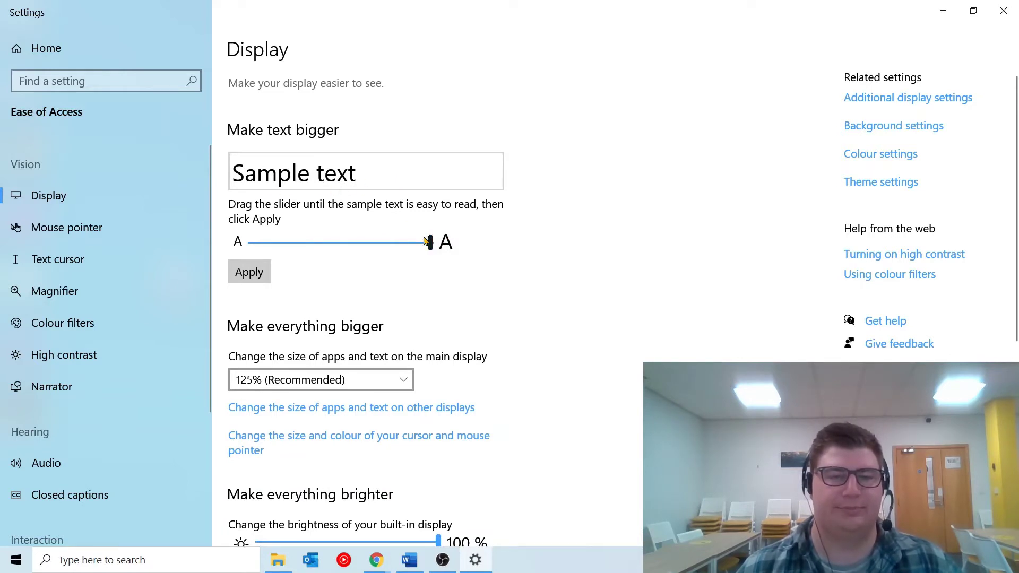
{"action": "left_click_drag", "start_coordinate": [430, 242], "coordinate": [287, 229]}
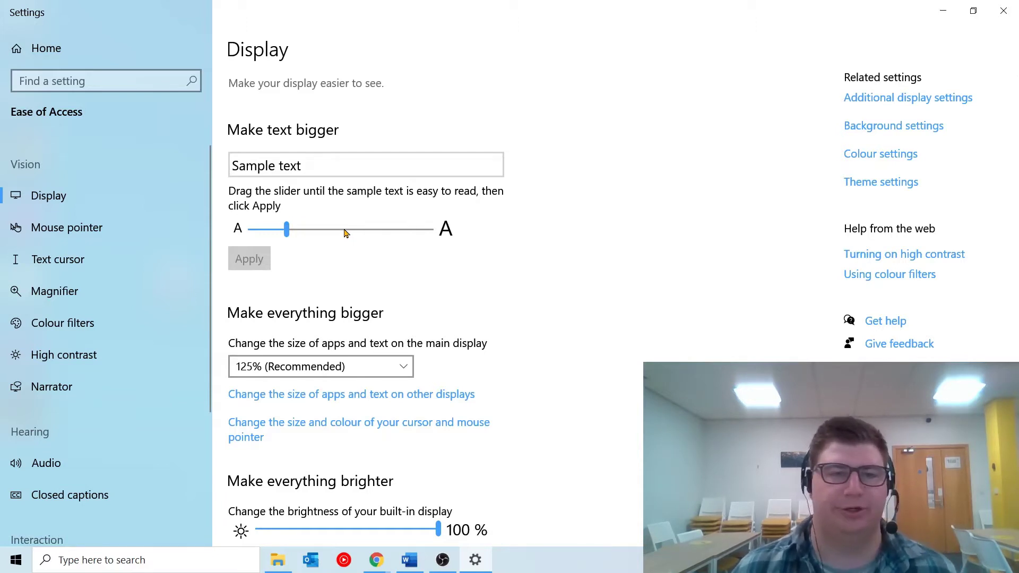
{"action": "left_click", "coordinate": [286, 367]}
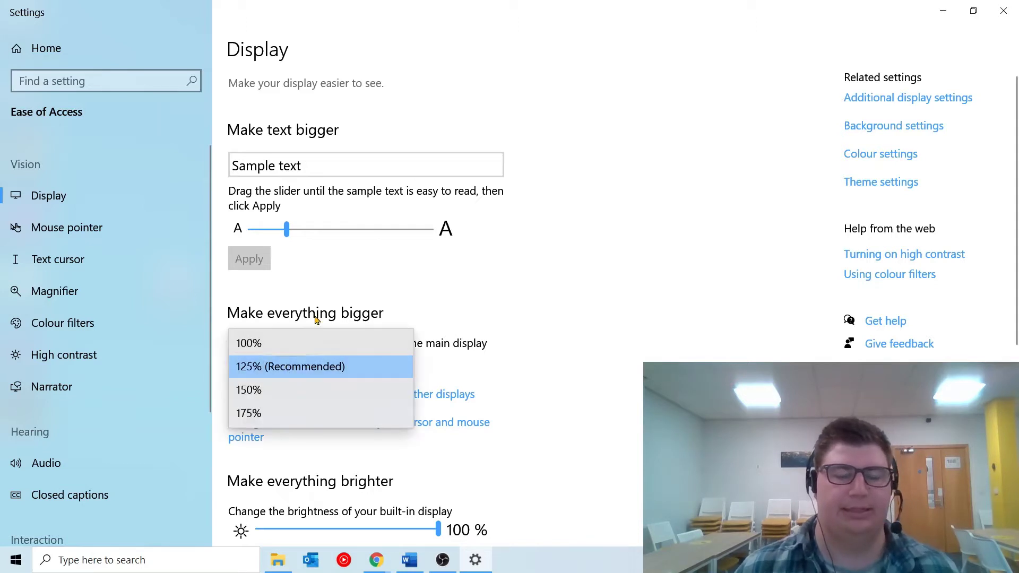
{"action": "left_click", "coordinate": [304, 393]}
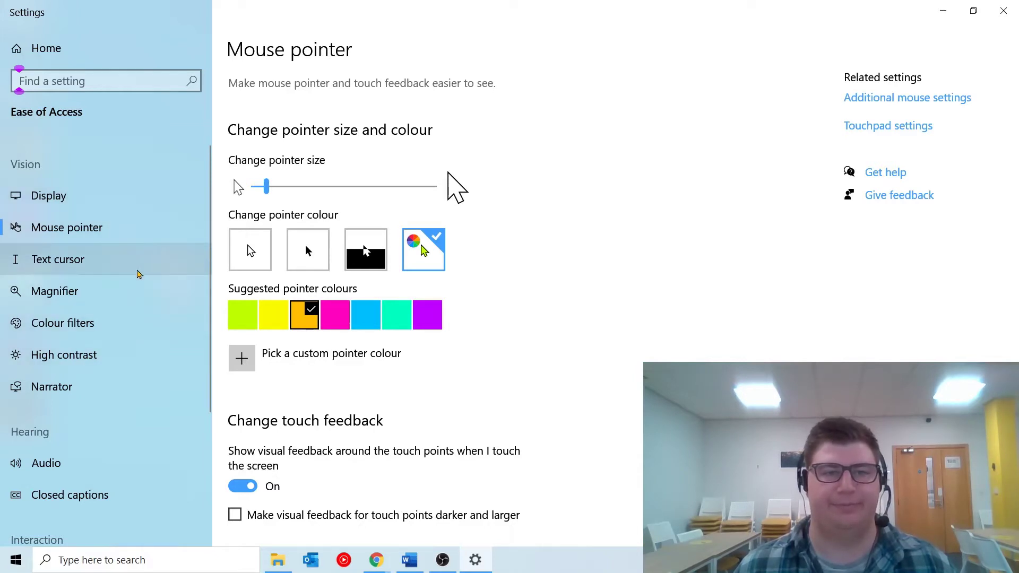
- Enlarge the pointer slightly and show the custom pointer colour's RGB and hex values
{"action": "left_click_drag", "start_coordinate": [266, 187], "coordinate": [282, 200]}
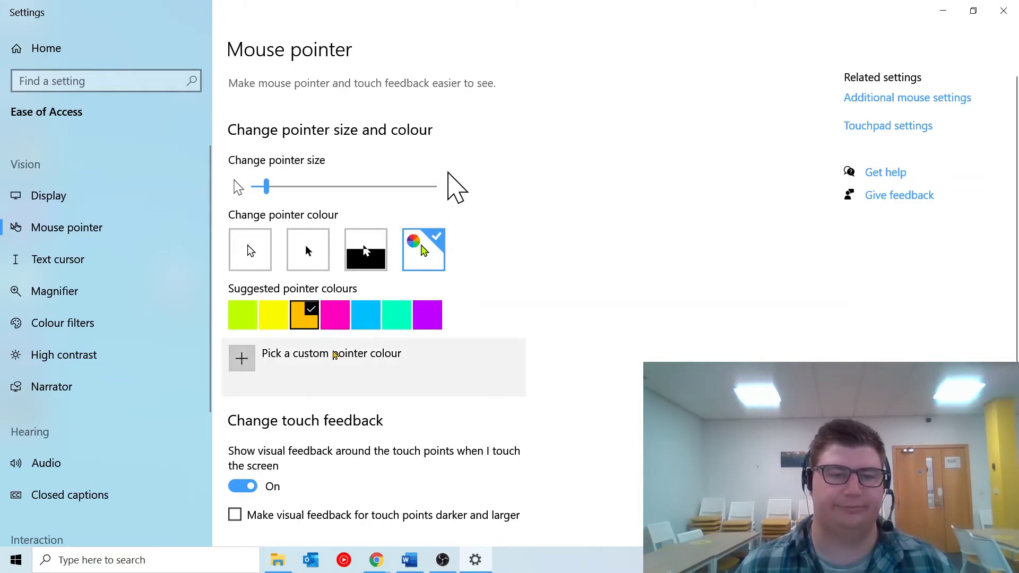
{"action": "left_click", "coordinate": [334, 355]}
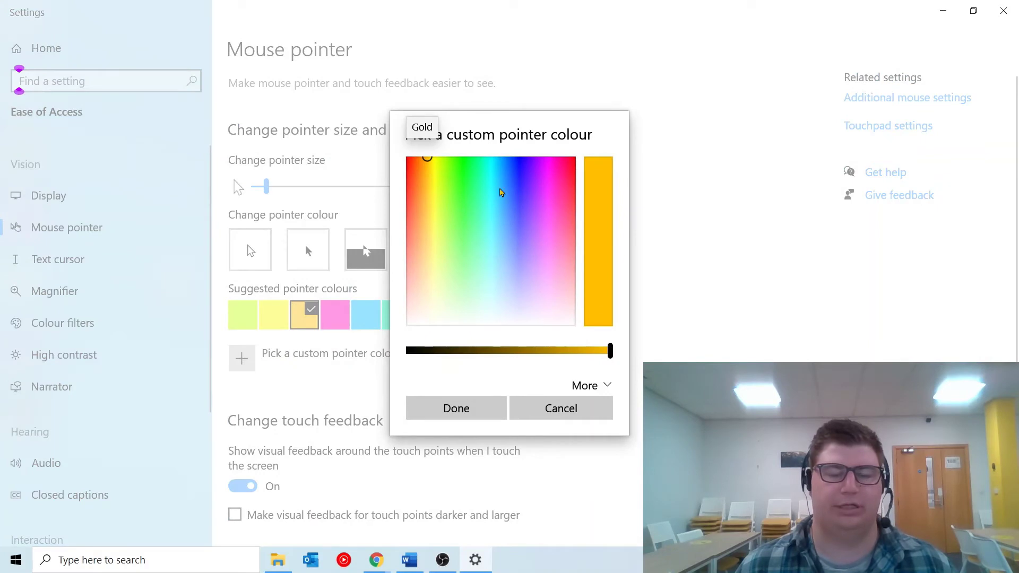
{"action": "left_click", "coordinate": [586, 387]}
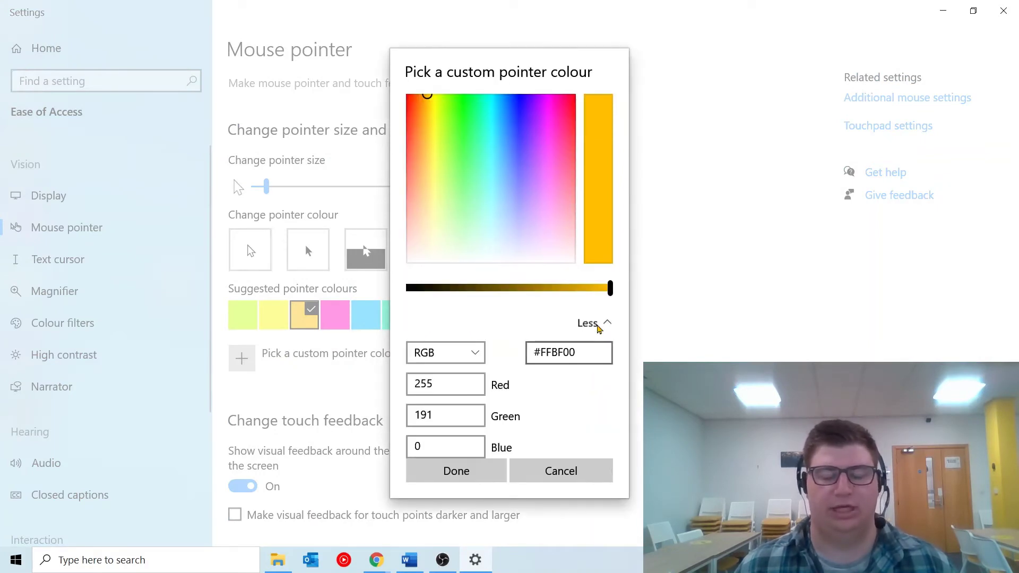
{"action": "left_click_drag", "start_coordinate": [586, 352], "coordinate": [520, 352]}
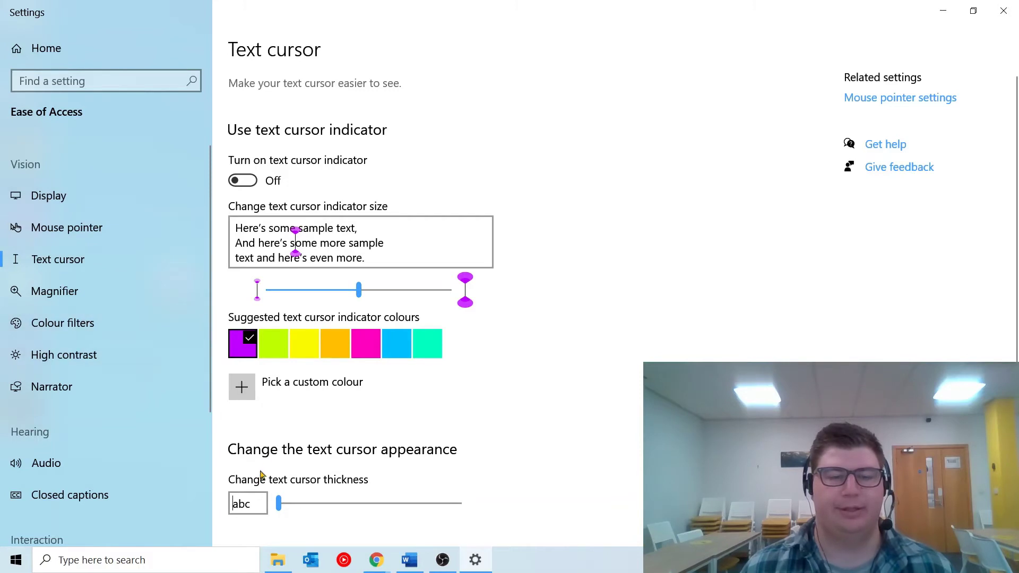
- Set text cursor thickness to 3, turn on the indicator, and show its custom colour's RGB values
{"action": "mouse_move", "coordinate": [285, 502]}
{"action": "left_mouse_down"}
{"action": "mouse_move", "coordinate": [481, 504]}
{"action": "mouse_move", "coordinate": [288, 499]}
{"action": "left_mouse_up"}
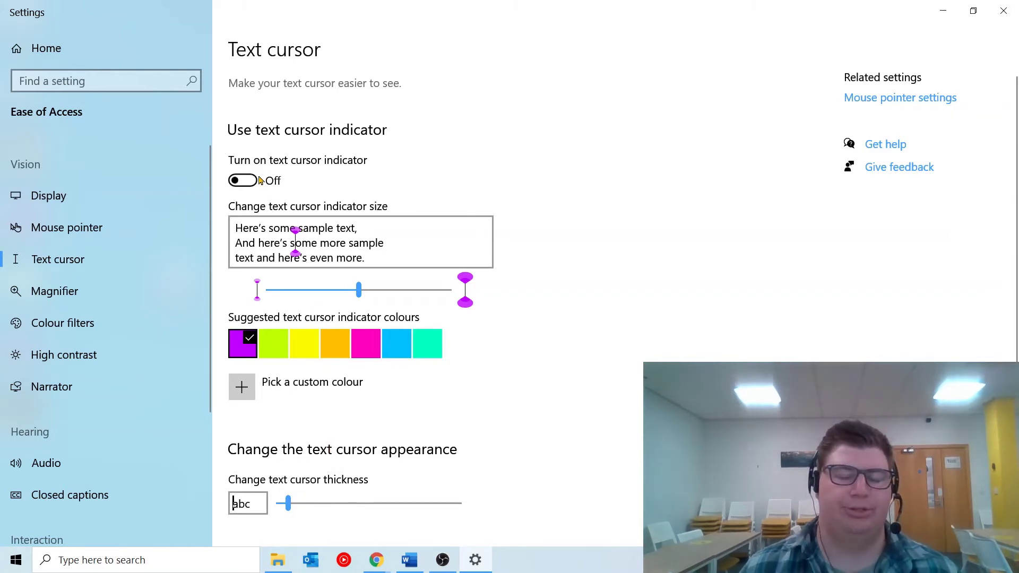
{"action": "left_click", "coordinate": [240, 183]}
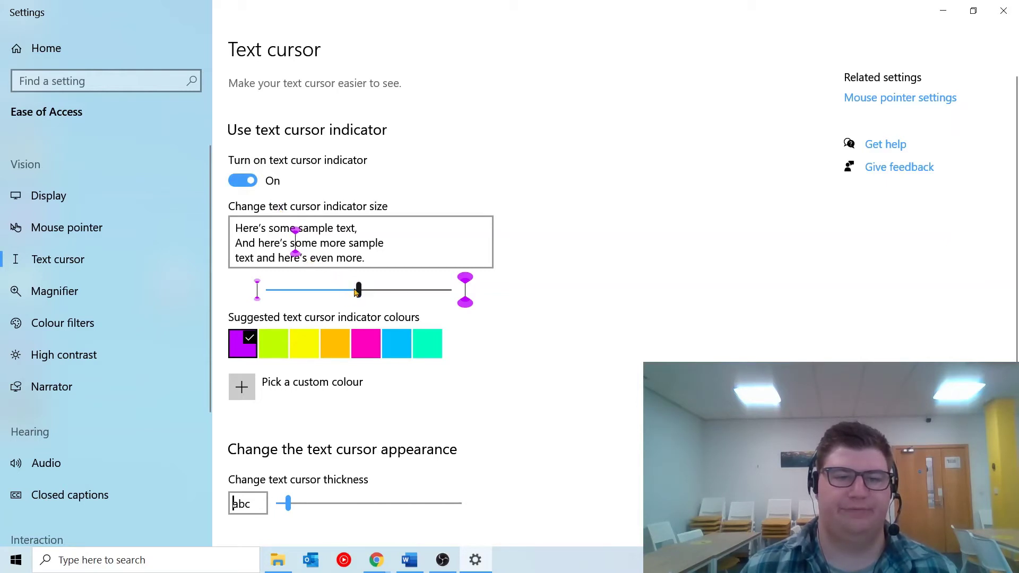
{"action": "mouse_move", "coordinate": [359, 291]}
{"action": "left_mouse_down"}
{"action": "mouse_move", "coordinate": [452, 296]}
{"action": "mouse_move", "coordinate": [271, 293]}
{"action": "mouse_move", "coordinate": [358, 291]}
{"action": "left_mouse_up"}
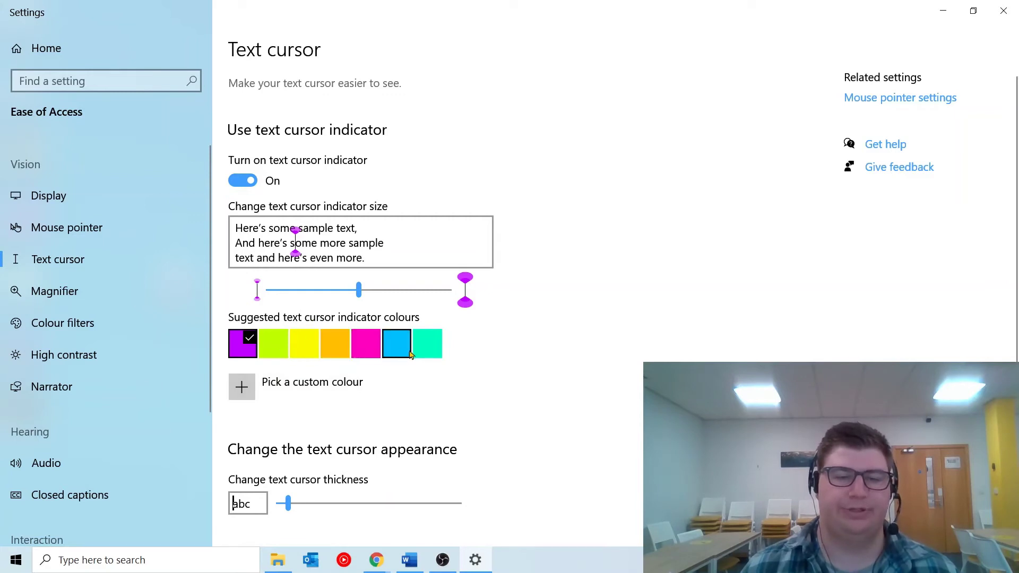
{"action": "left_click", "coordinate": [305, 388]}
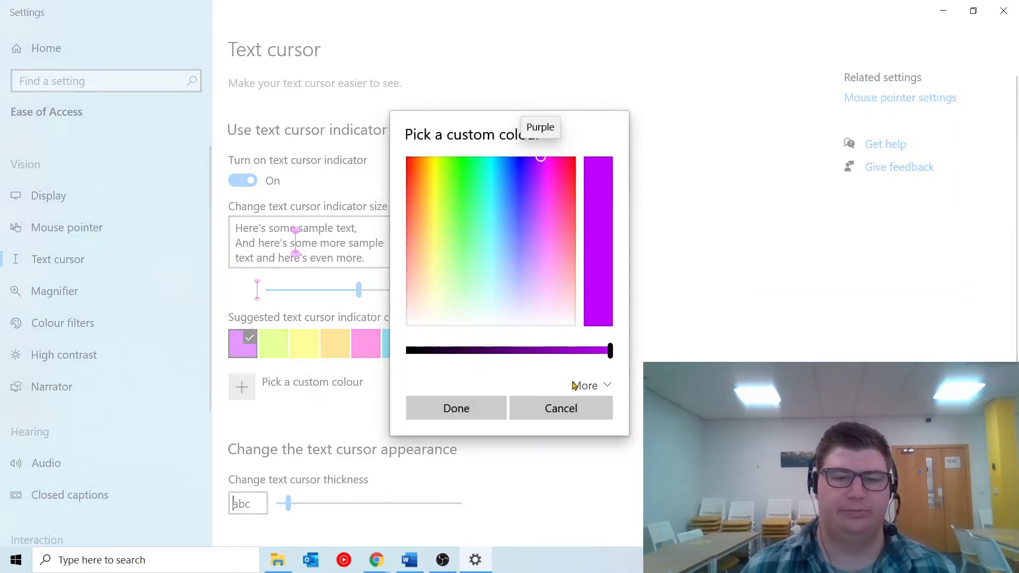
{"action": "left_click", "coordinate": [575, 387]}
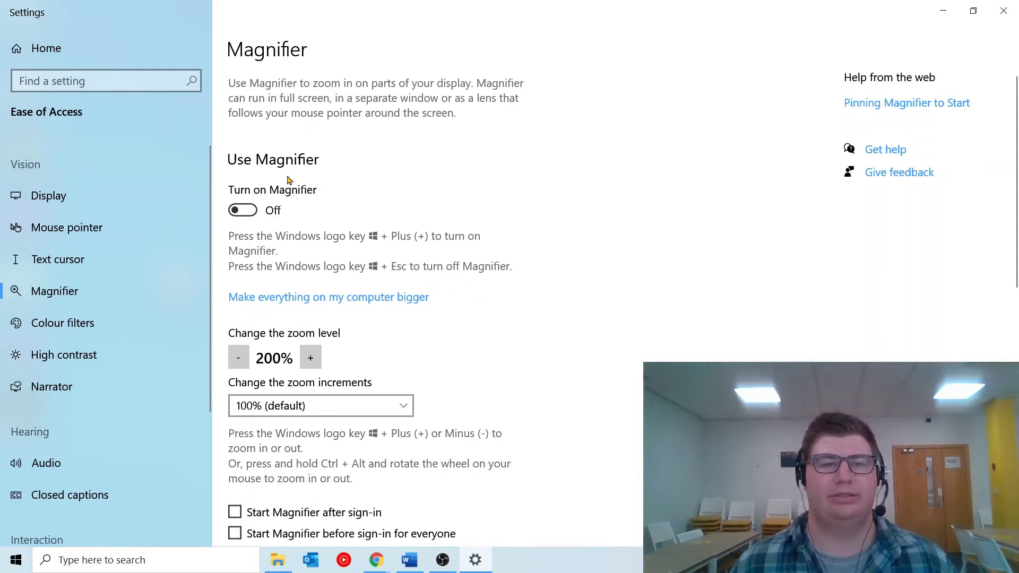
- Turn on Magnifier at 200% zoom and change its view from Docked to Lens
{"action": "left_click", "coordinate": [245, 214]}
{"action": "scroll", "coordinate": [251, 211], "scroll_direction": "down", "scroll_amount": 1}
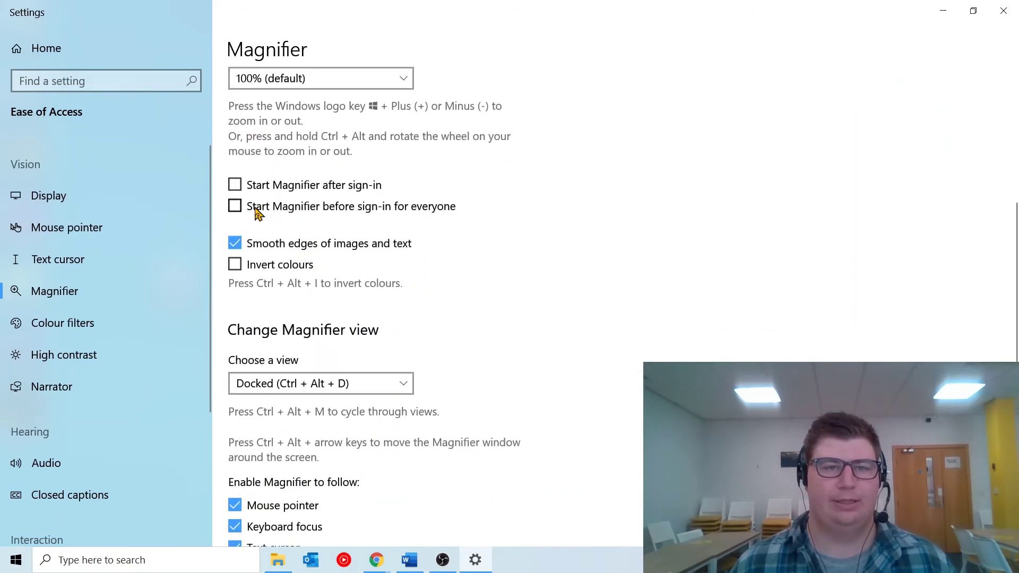
{"action": "key", "text": "super+plus"}
{"action": "scroll", "coordinate": [260, 215], "scroll_direction": "down", "scroll_amount": 5}
{"action": "scroll", "coordinate": [260, 215], "scroll_direction": "up", "scroll_amount": 3}
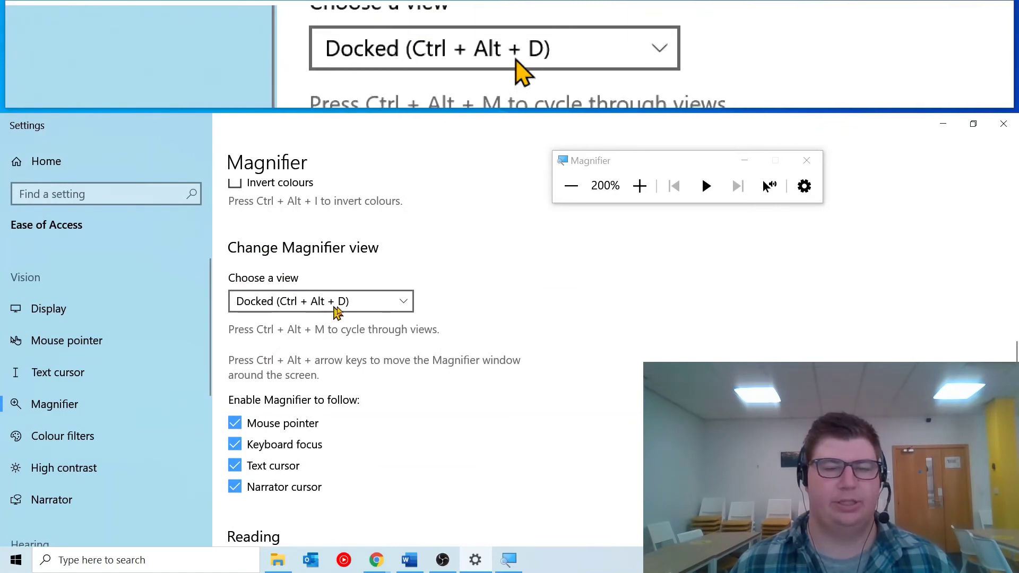
{"action": "left_click", "coordinate": [327, 303]}
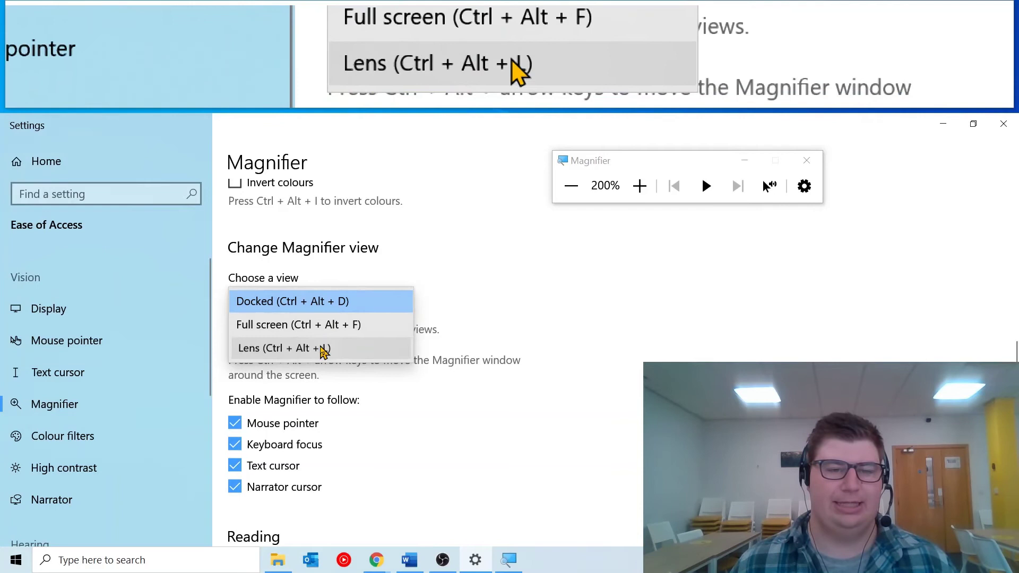
{"action": "left_click", "coordinate": [324, 350]}
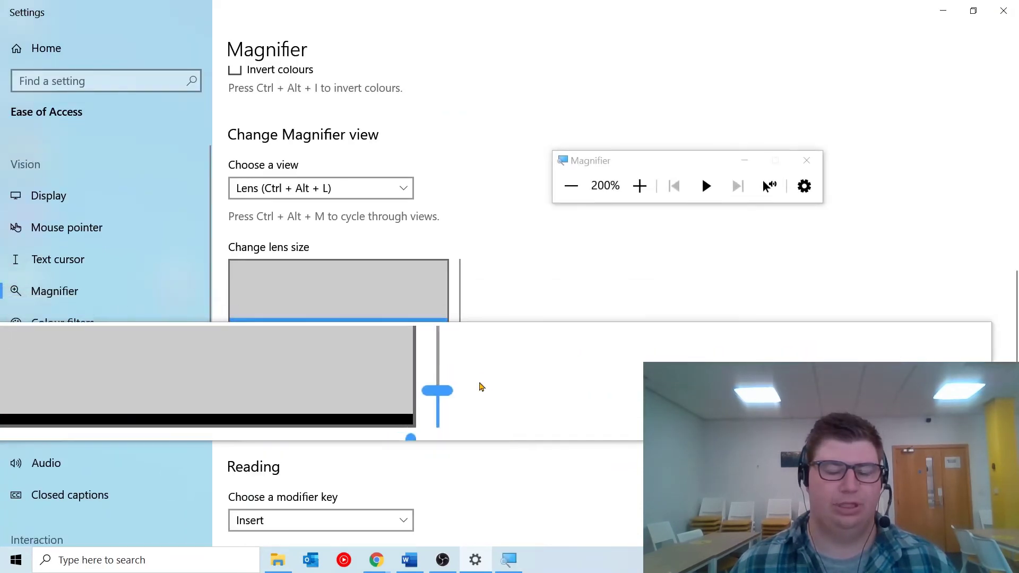
- Make the Magnifier lens much taller and check it over the Word document
{"action": "mouse_move", "coordinate": [463, 389]}
{"action": "left_mouse_down"}
{"action": "mouse_move", "coordinate": [457, 218]}
{"action": "mouse_move", "coordinate": [446, 388]}
{"action": "left_mouse_up"}
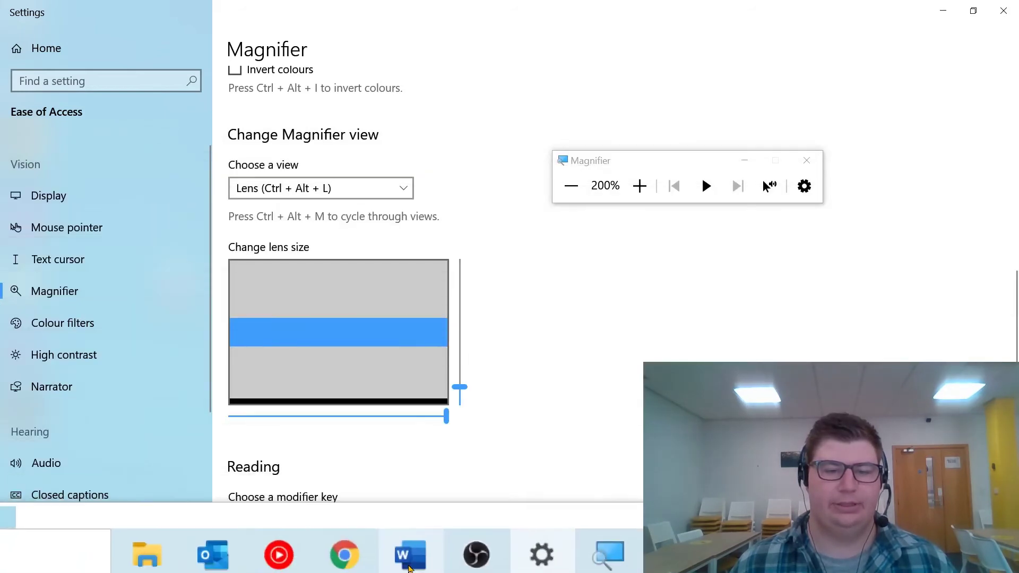
{"action": "left_click", "coordinate": [409, 560]}
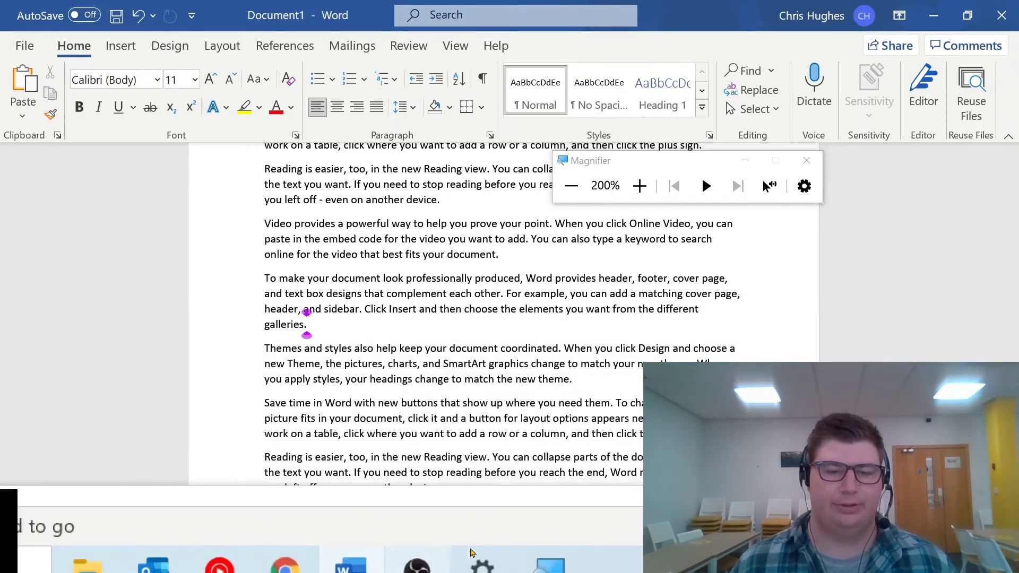
{"action": "left_click", "coordinate": [509, 563]}
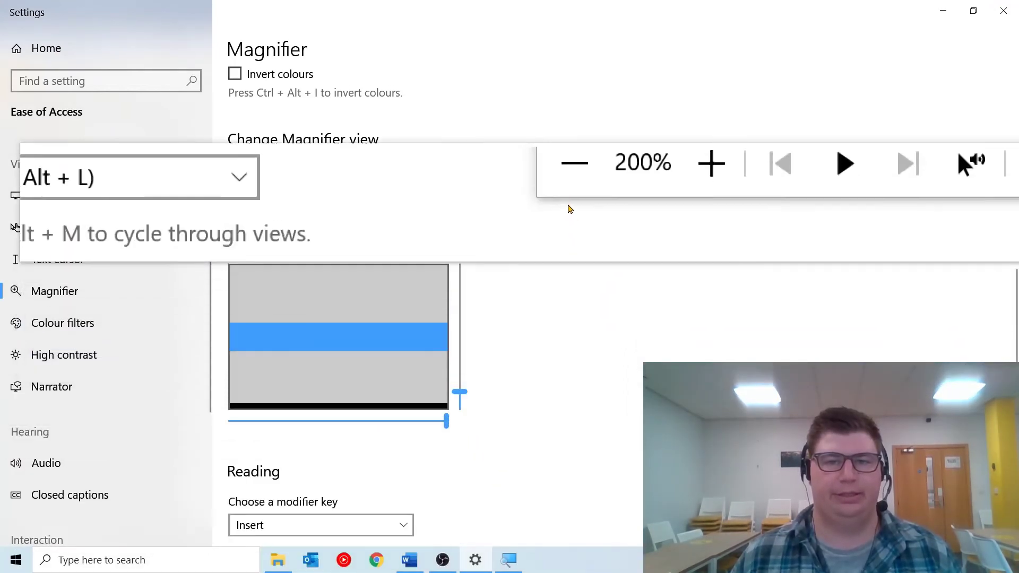
- Lower magnification from 200% to 100% and switch Magnifier to Full screen view
{"action": "left_click", "coordinate": [569, 196]}
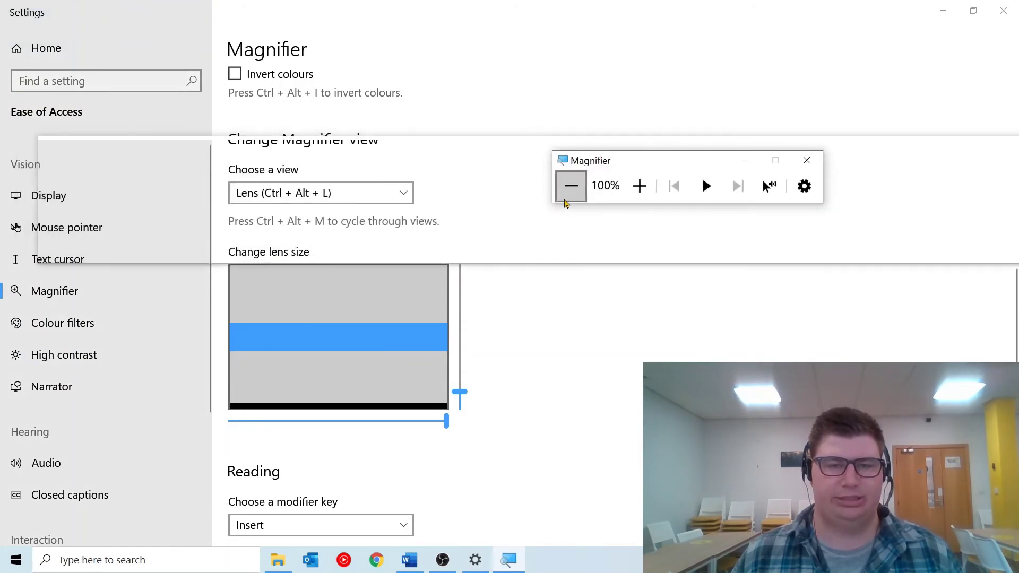
{"action": "left_click", "coordinate": [398, 193]}
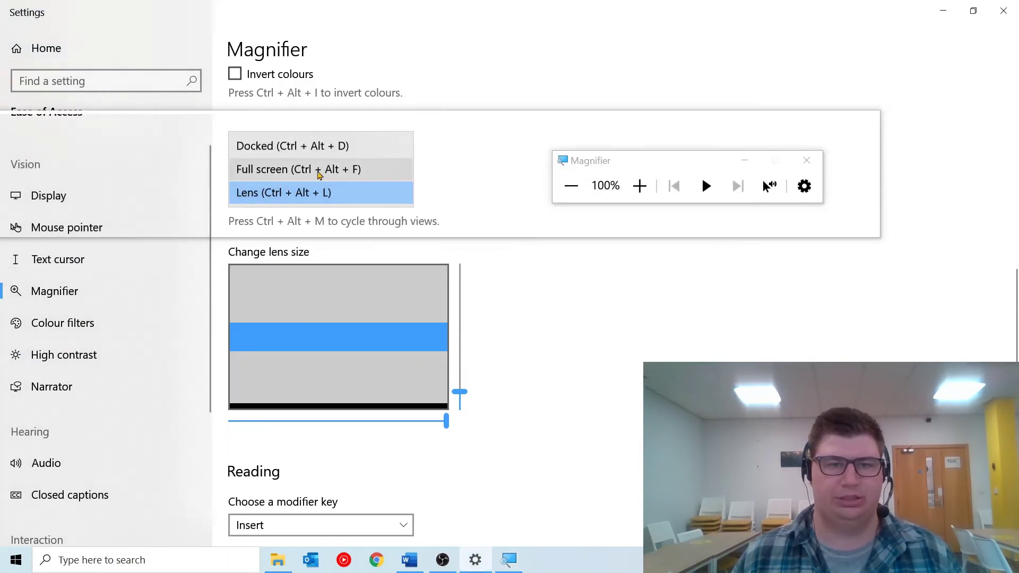
{"action": "left_click", "coordinate": [254, 169]}
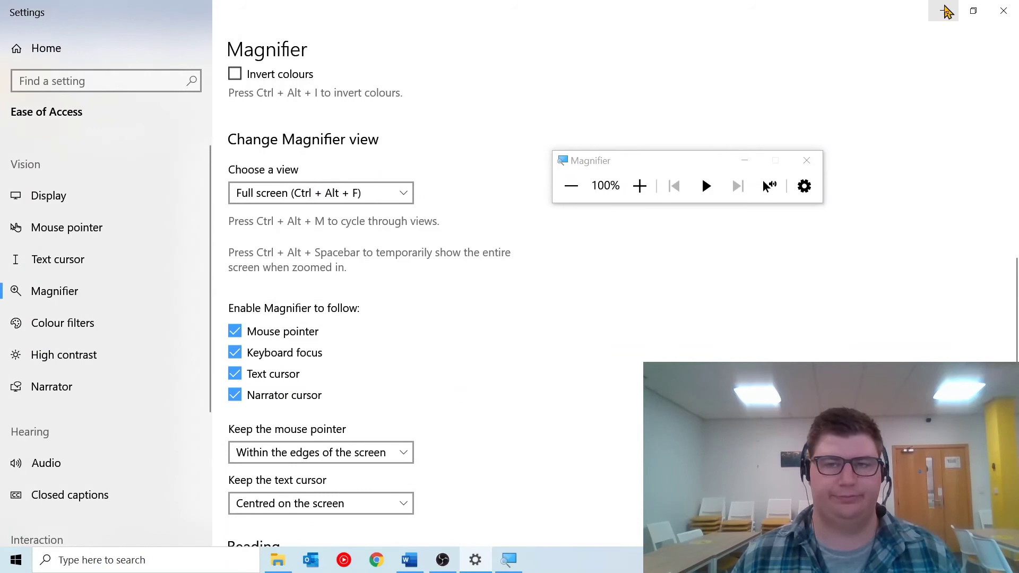
- Minimize Settings and have Magnifier read the Word document aloud, then pause
{"action": "left_click", "coordinate": [947, 10]}
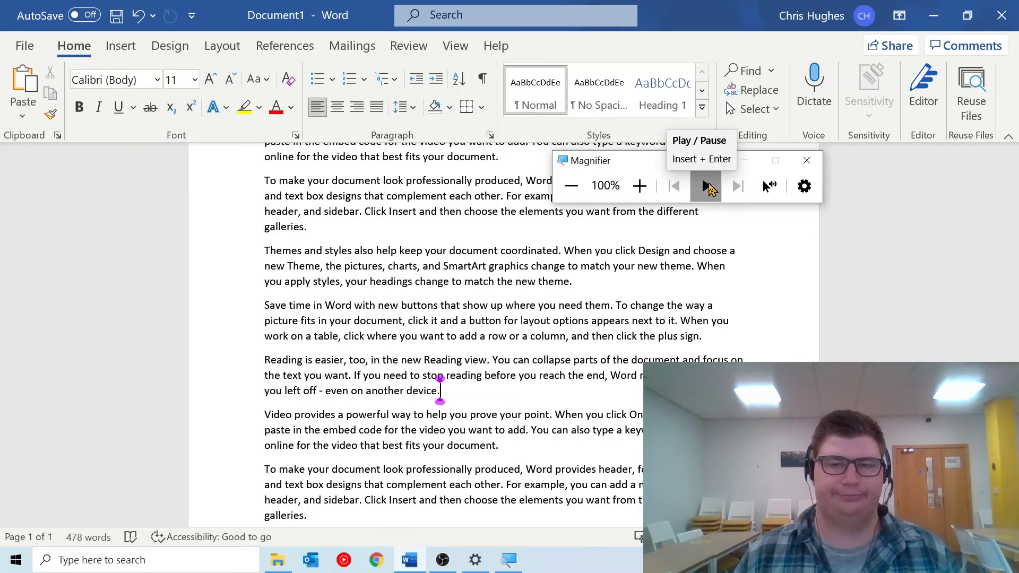
{"action": "left_click", "coordinate": [707, 186]}
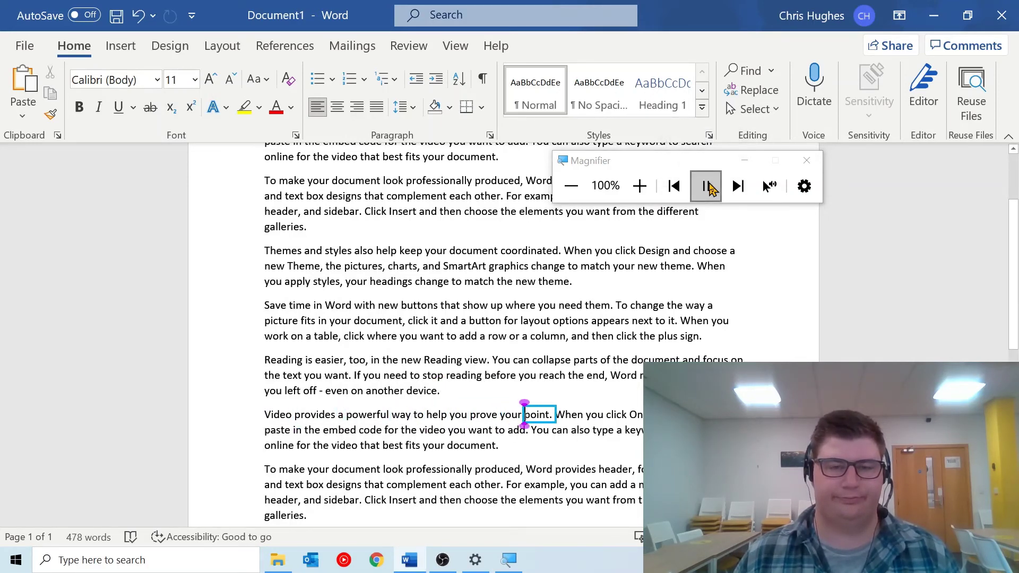
{"action": "left_click", "coordinate": [709, 184]}
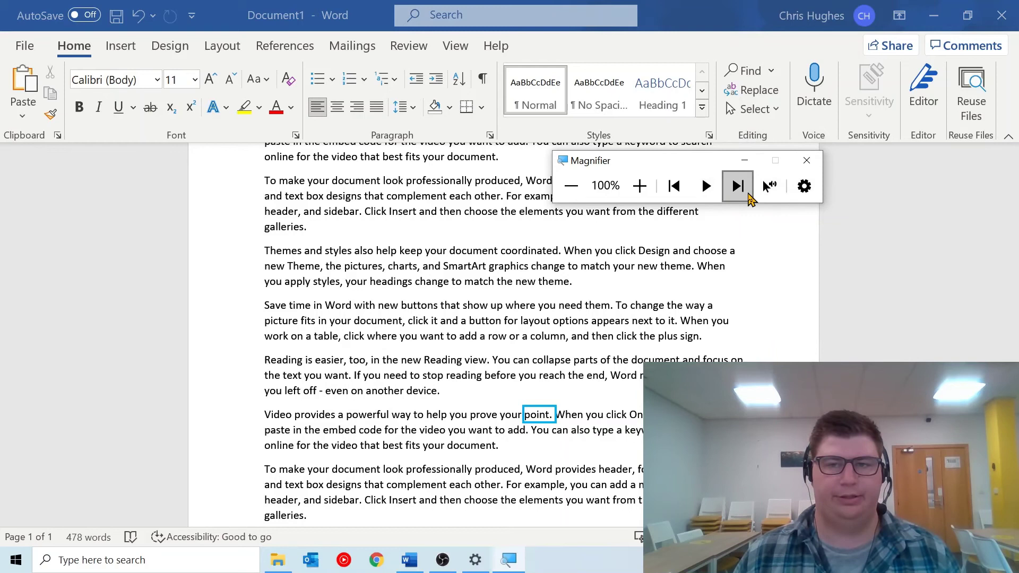
- Have Magnifier read aloud from a chosen word in the document, then pause
{"action": "left_click", "coordinate": [769, 184]}
{"action": "left_click", "coordinate": [399, 251]}
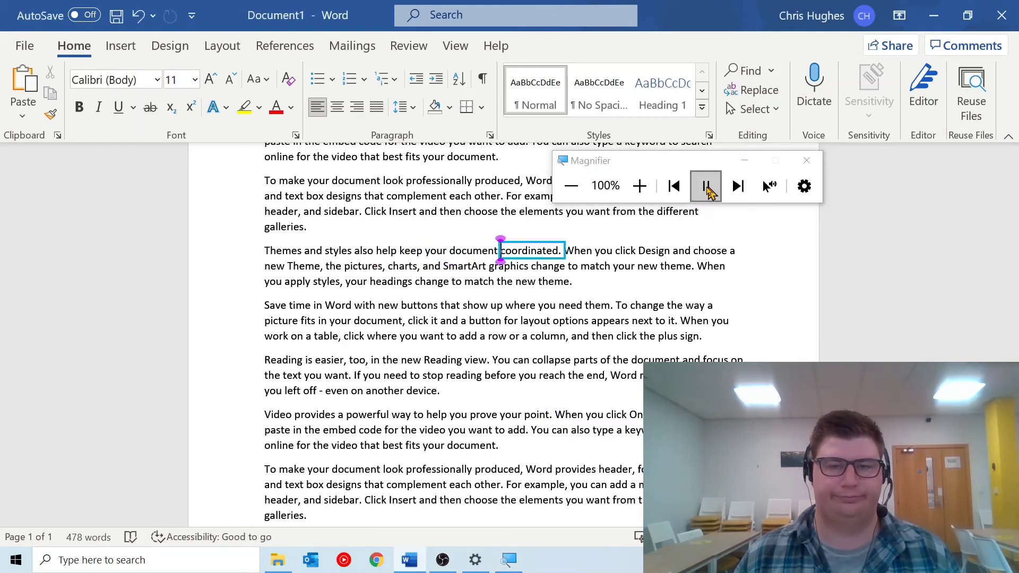
{"action": "left_click", "coordinate": [705, 187]}
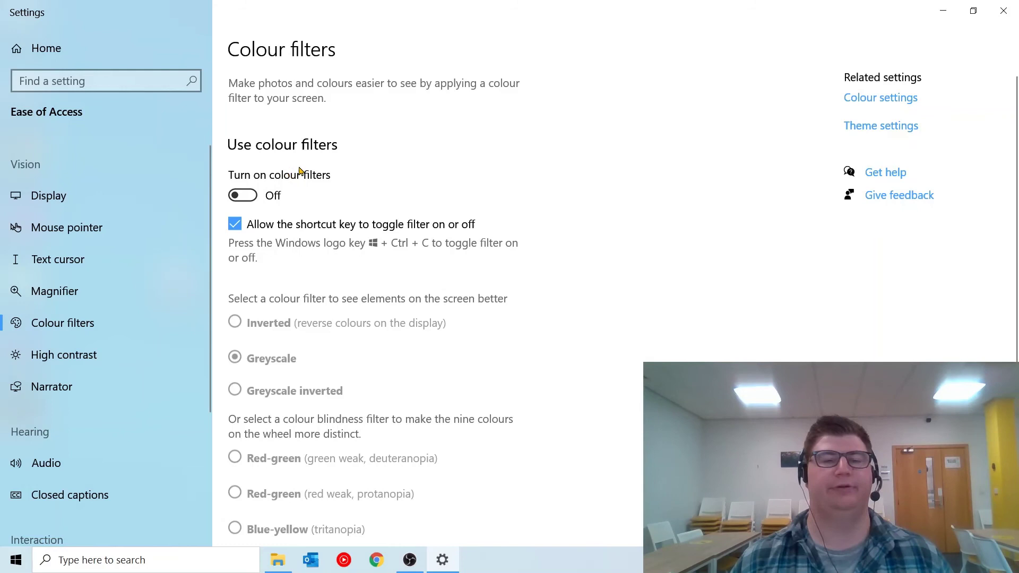
- Turn on colour filters, try Red-green (protanopia), then apply Blue-yellow (tritanopia)
{"action": "left_click", "coordinate": [243, 196]}
{"action": "scroll", "coordinate": [313, 333], "scroll_direction": "down", "scroll_amount": 3}
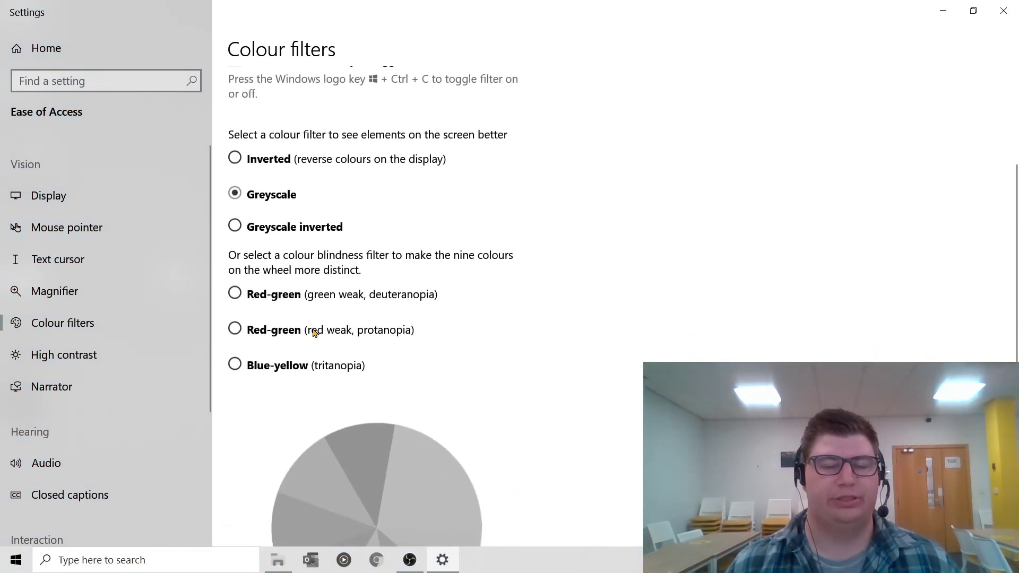
{"action": "left_click", "coordinate": [314, 332]}
{"action": "scroll", "coordinate": [332, 364], "scroll_direction": "down", "scroll_amount": 3}
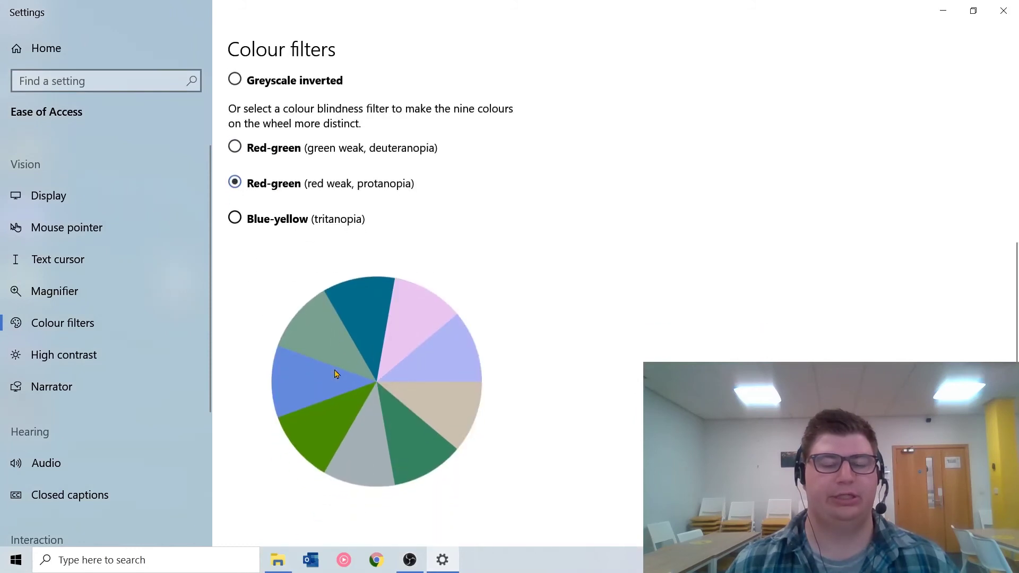
{"action": "left_click", "coordinate": [293, 217]}
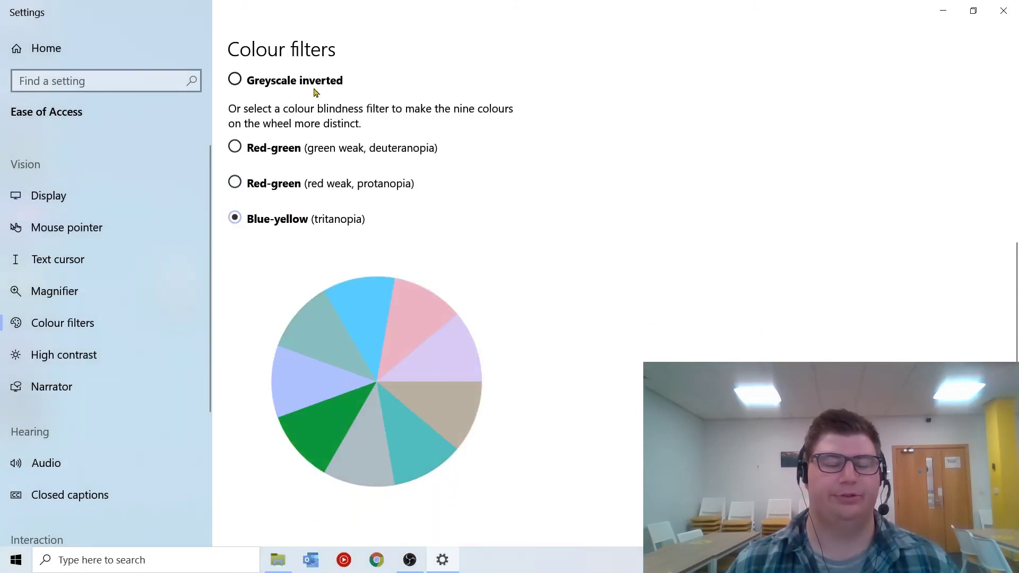